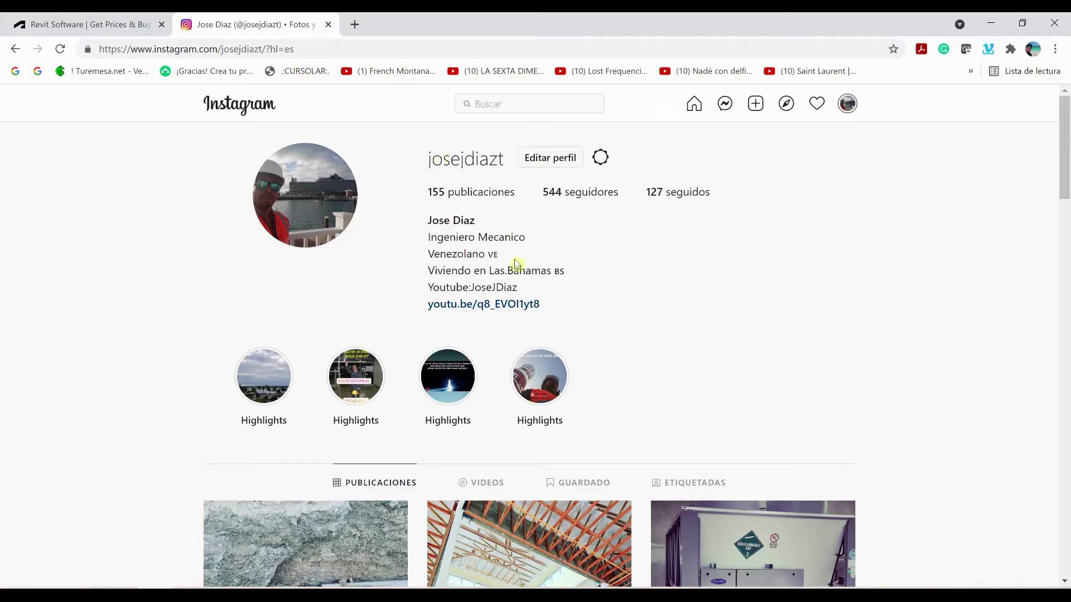
# Scroll down through the Instagram profile's grid of posts.
pyautogui.scroll(-2, 517, 266)
pyautogui.scroll(-1, 517, 267)
pyautogui.scroll(-1, 516, 267)
pyautogui.scroll(-2, 516, 267)
pyautogui.scroll(-2, 515, 268)
pyautogui.scroll(-1, 515, 268)
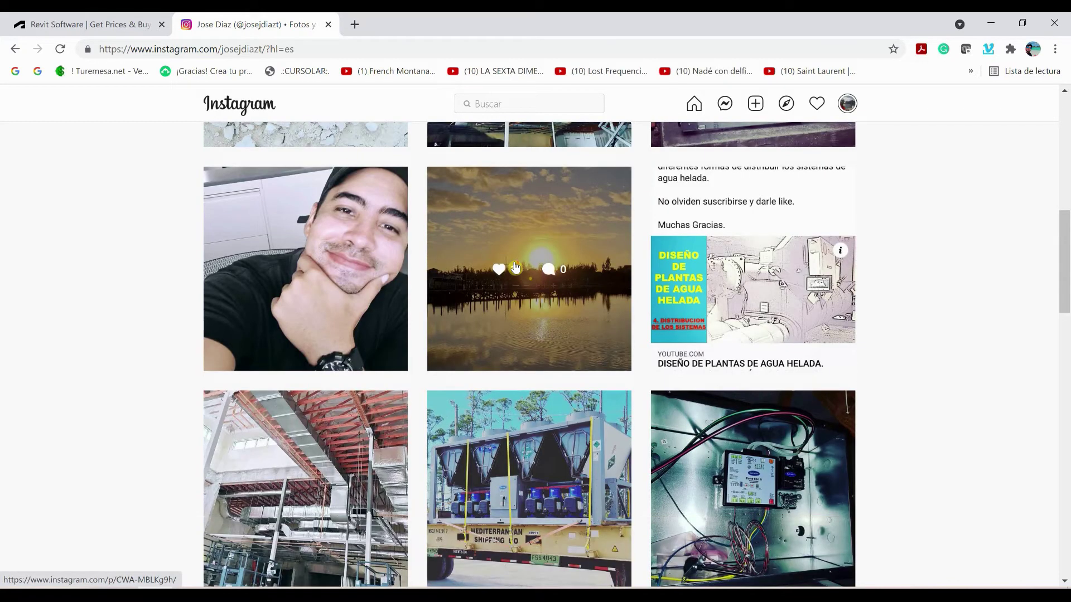
pyautogui.scroll(-3, 515, 268)
pyautogui.scroll(-1, 515, 269)
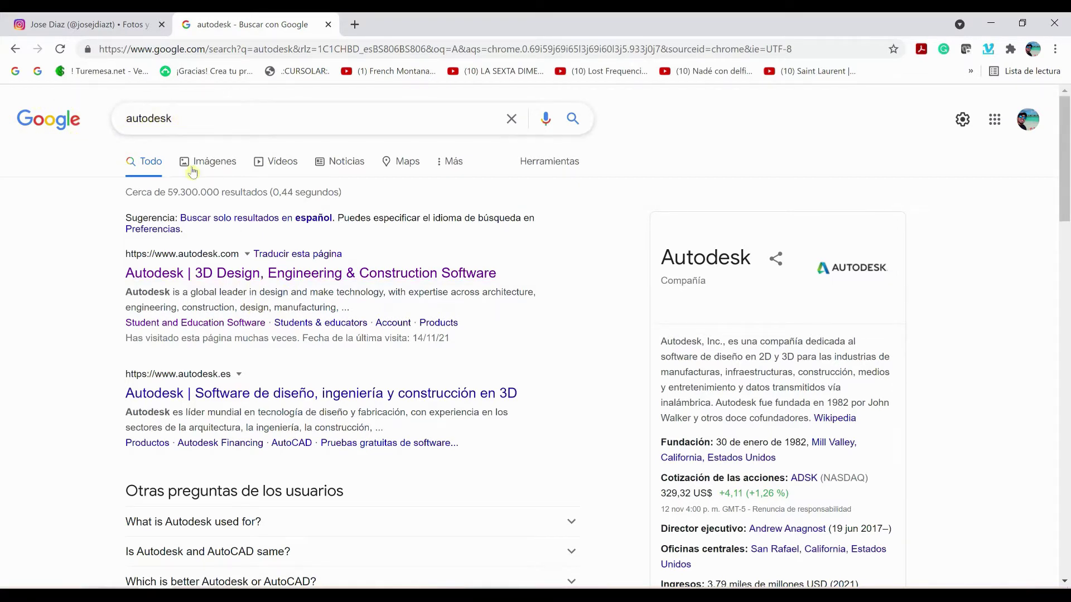
# Open the 'Autodesk | 3D Design, Engineering & Construction Software' result and sign in on autodesk.com.
pyautogui.click(220, 275)
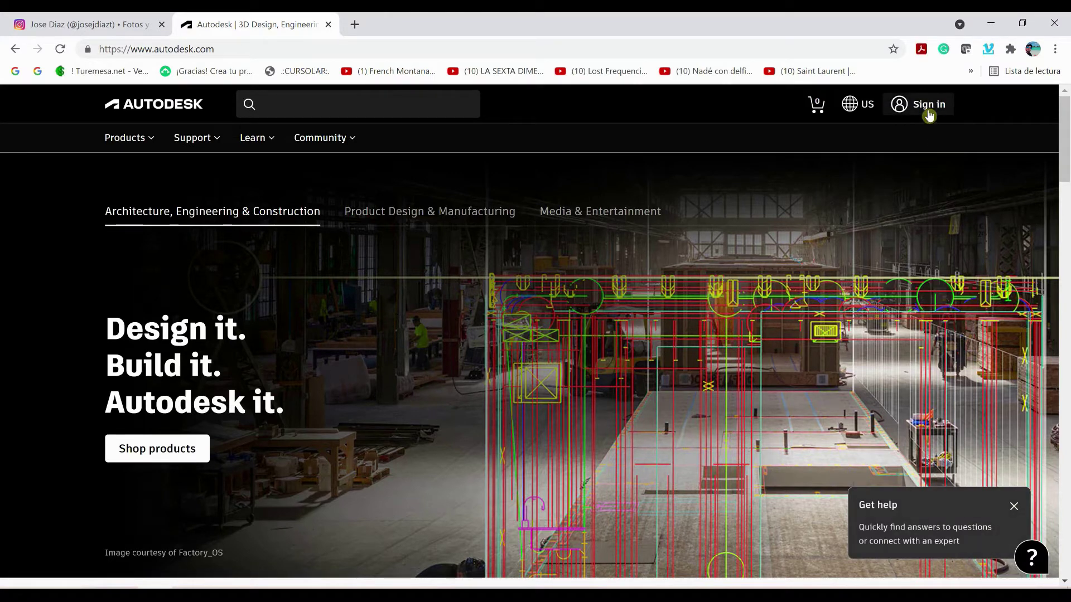
pyautogui.click(929, 114)
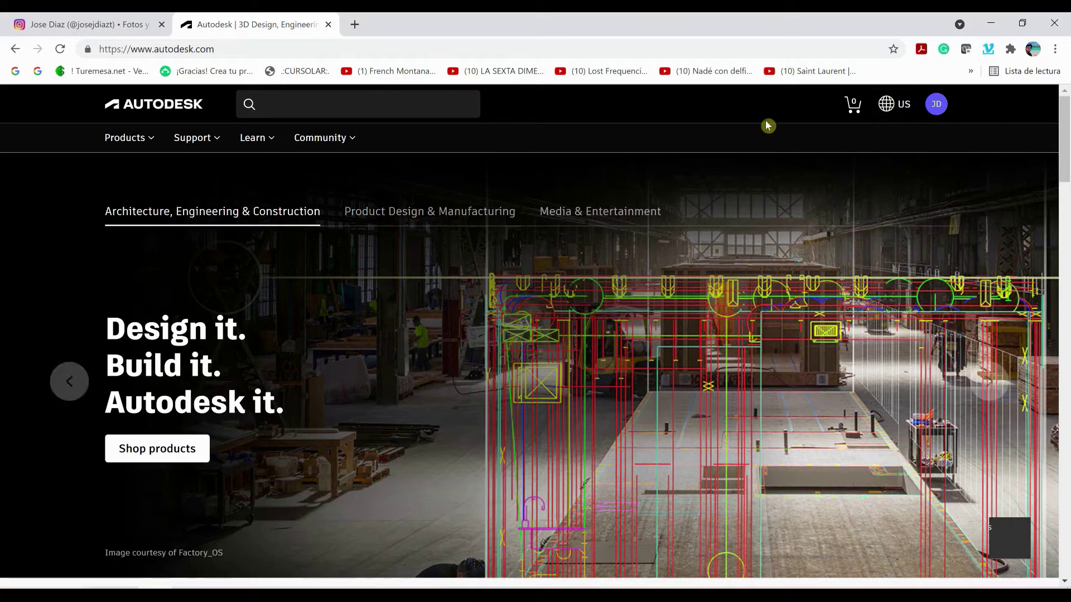
pyautogui.moveTo(251, 377)
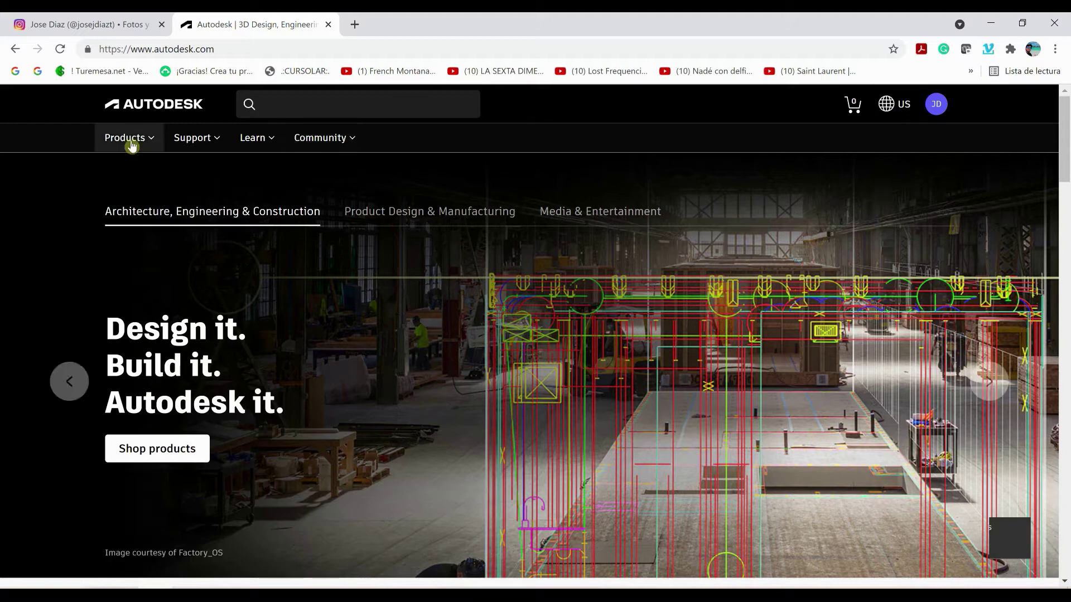
# Go to the Revit product page from the Products menu and scroll through the Buy Revit pricing.
pyautogui.click(155, 143)
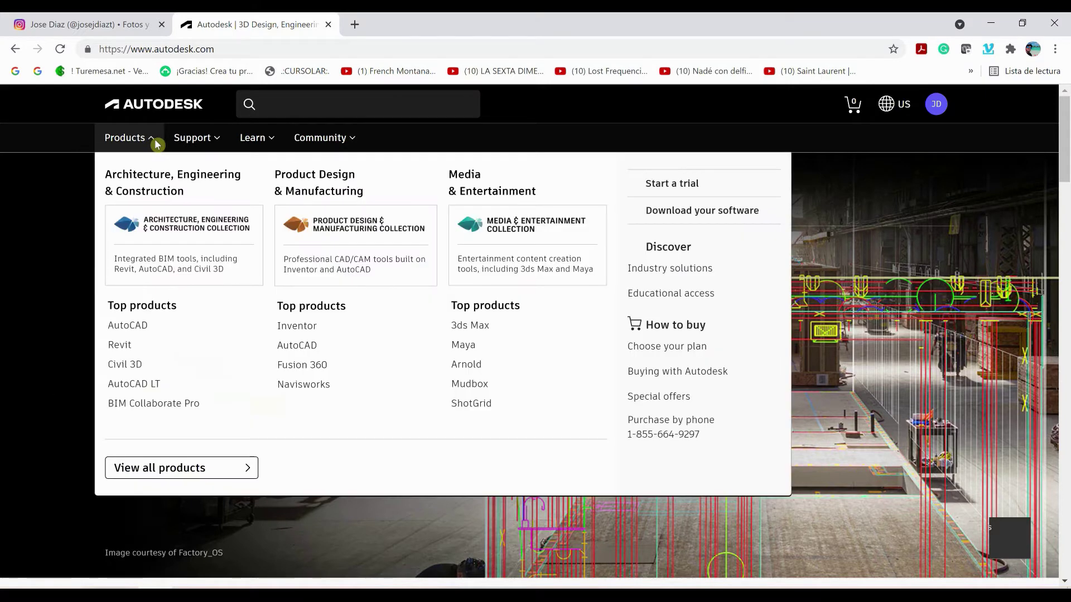
pyautogui.click(120, 350)
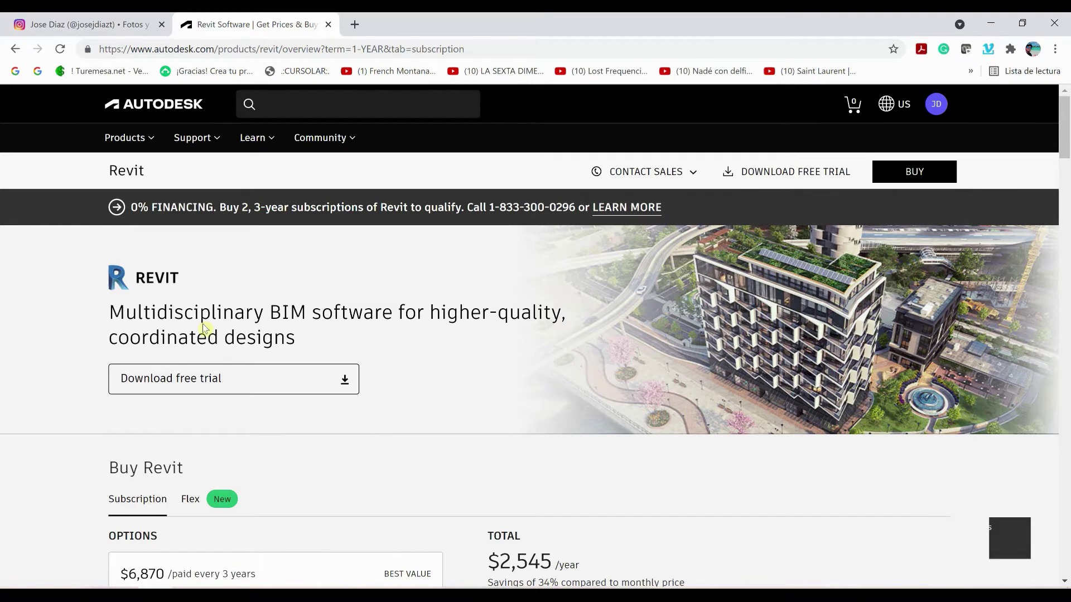
pyautogui.scroll(-2, 206, 345)
pyautogui.scroll(1, 167, 320)
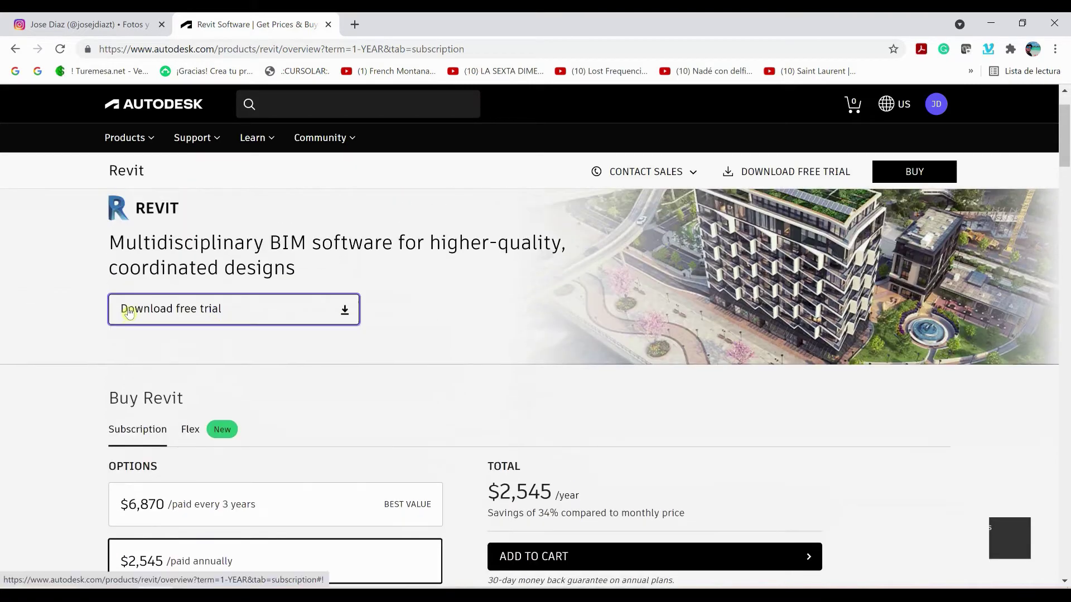
pyautogui.scroll(-1, 215, 310)
pyautogui.scroll(-1, 212, 505)
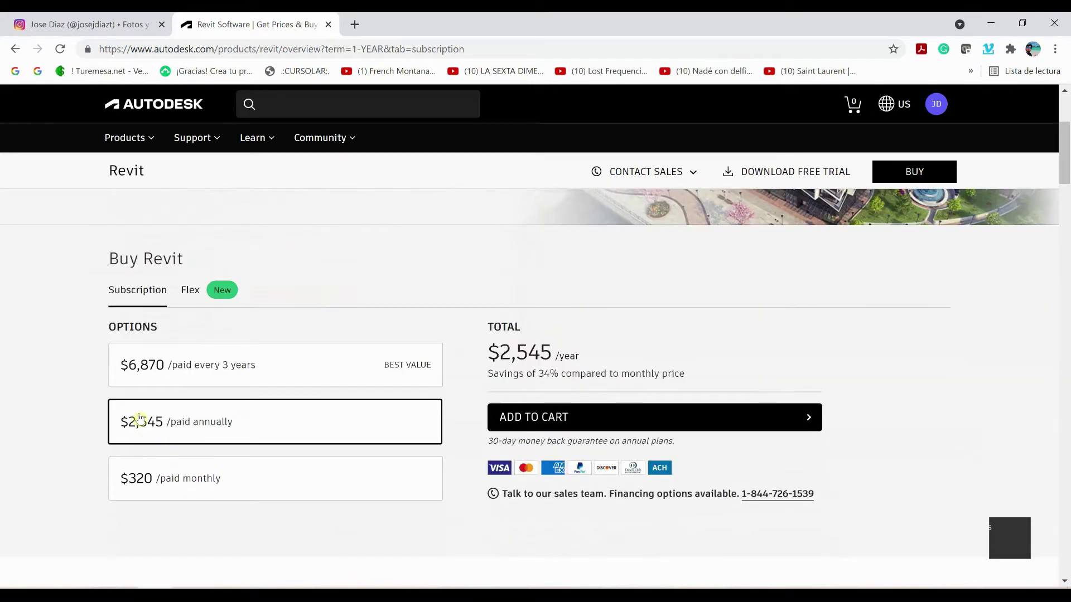
# Scrub the Revit overview video forward to 0:35, then scroll back toward the top.
pyautogui.scroll(-3, 280, 394)
pyautogui.scroll(-2, 280, 394)
pyautogui.scroll(-1, 427, 367)
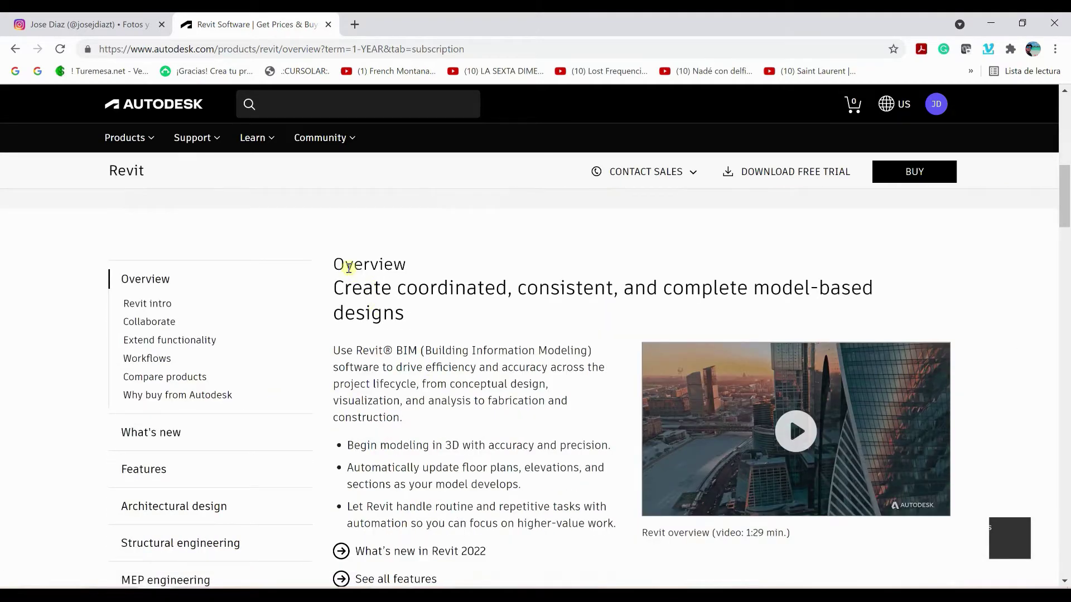
pyautogui.scroll(-1, 382, 340)
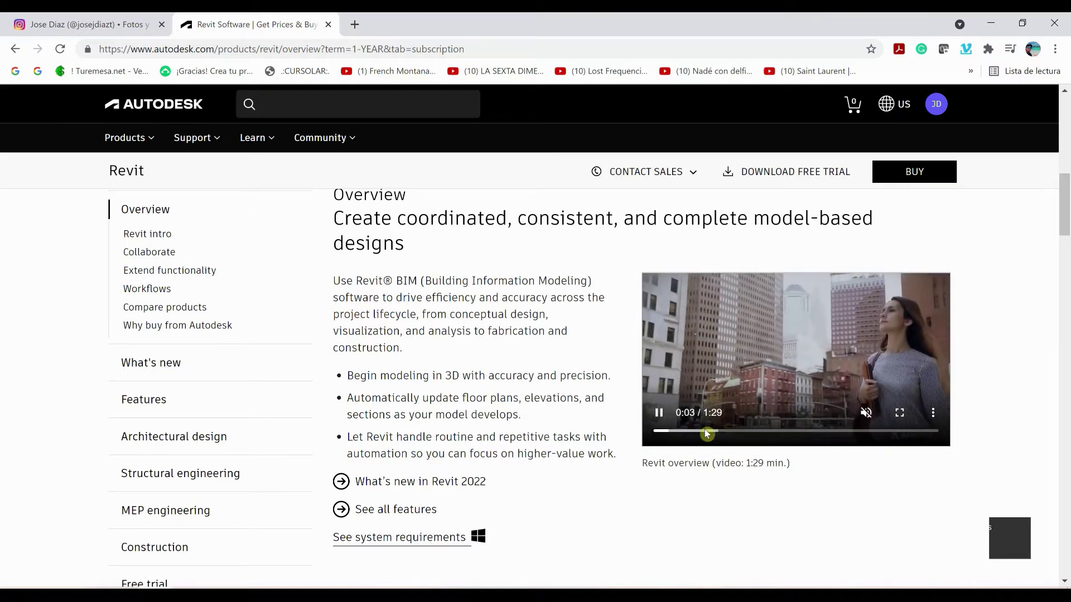
pyautogui.click(710, 432)
pyautogui.moveTo(712, 437); pyautogui.dragTo(767, 433)
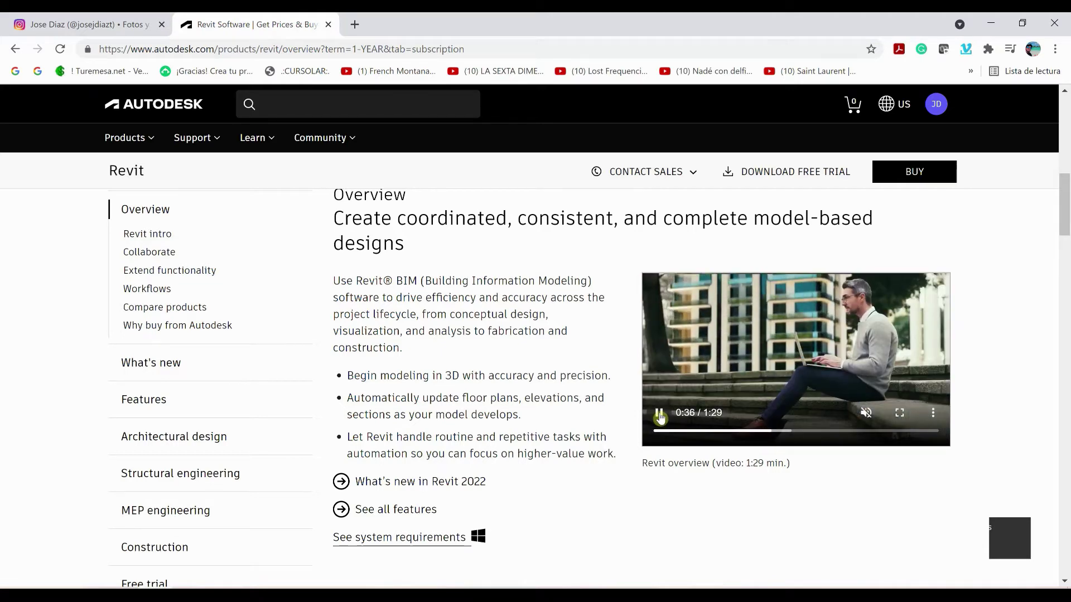
pyautogui.scroll(6, 497, 408)
pyautogui.scroll(5, 488, 411)
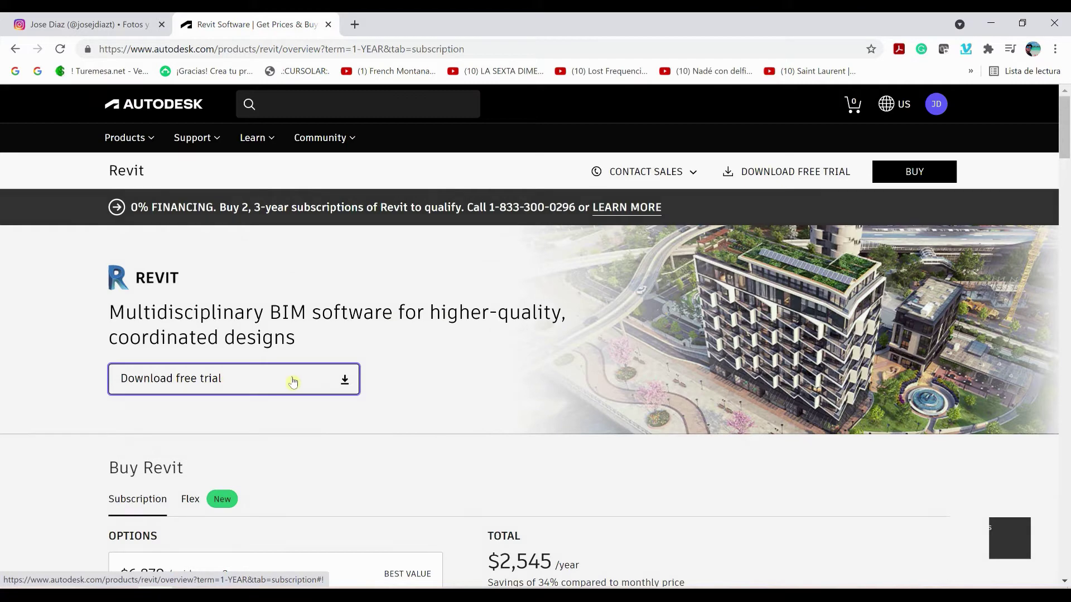
# Start the free trial download, choose 'As a student or teacher', and go to the Education Community.
pyautogui.click(206, 382)
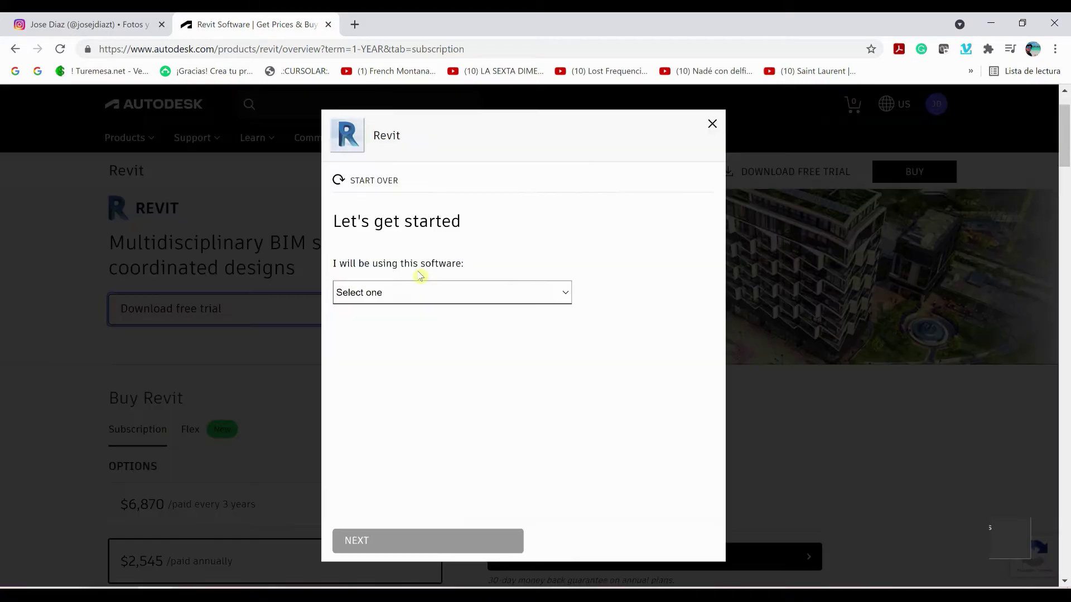
pyautogui.click(370, 298)
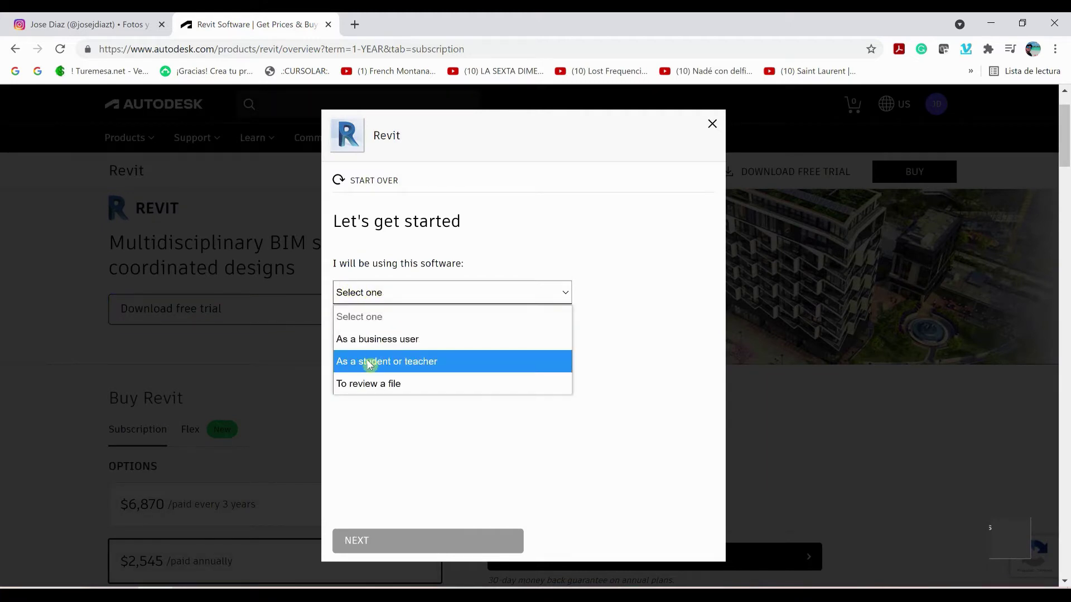
pyautogui.click(413, 362)
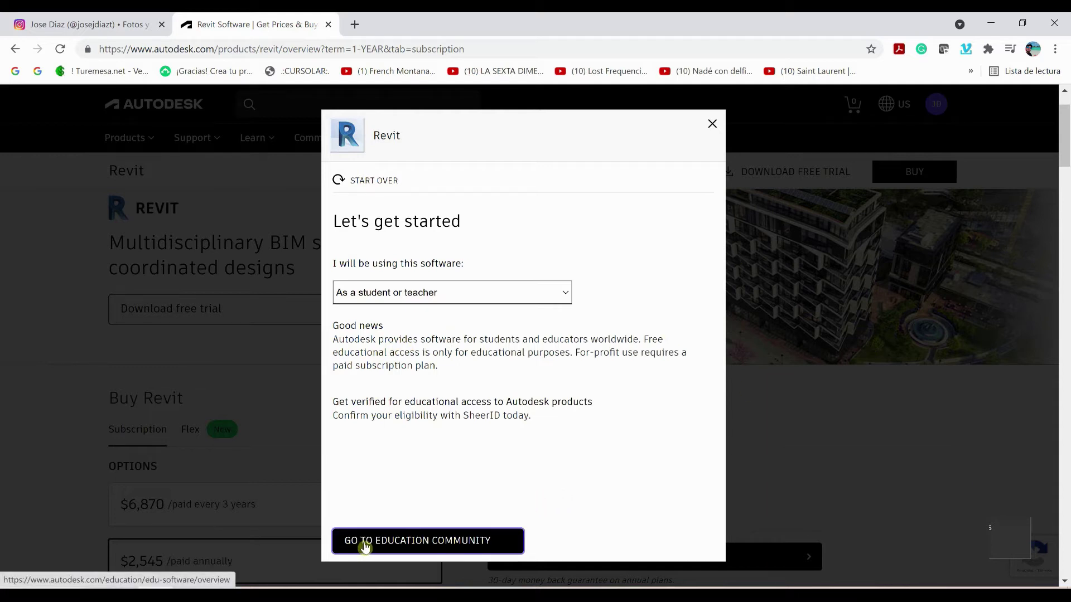
pyautogui.click(412, 546)
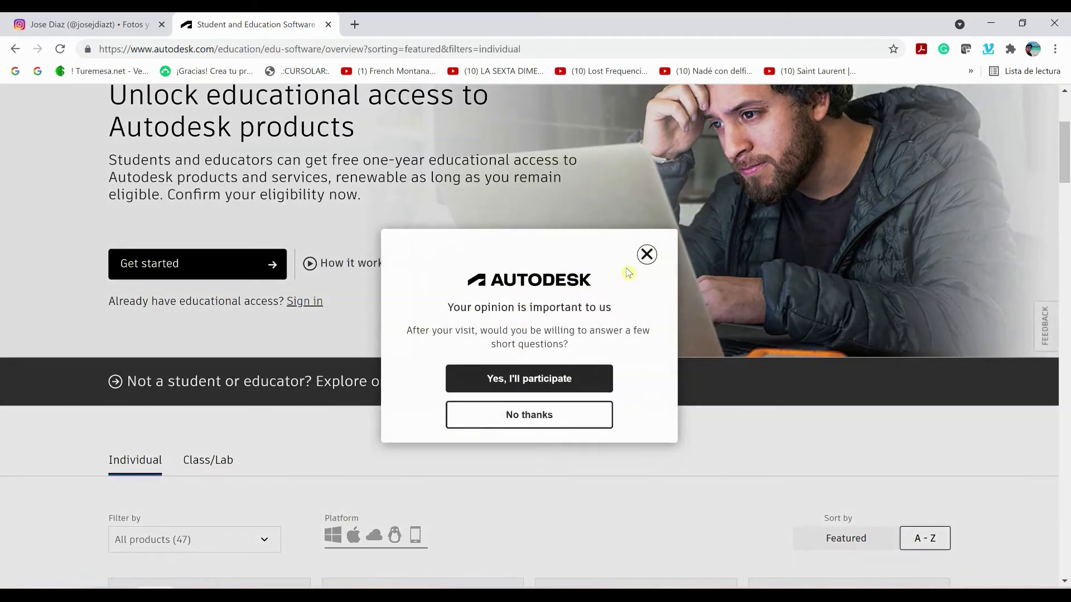
# Dismiss the survey, get started, sign in with the account e-mail and password, and close the You're Confirmed! dialog.
pyautogui.click(641, 258)
pyautogui.click(250, 263)
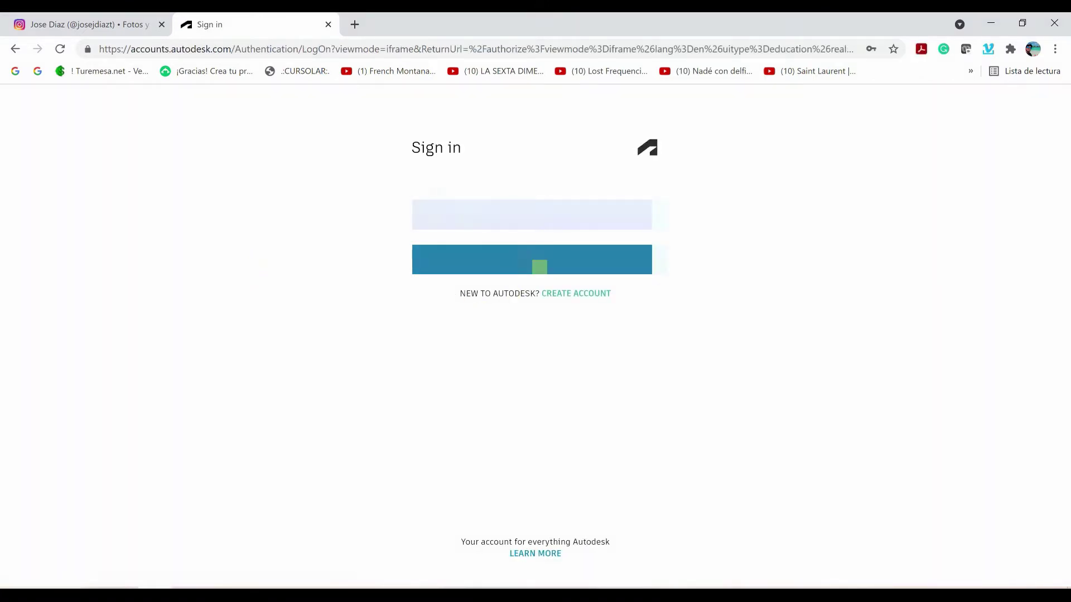
pyautogui.click(552, 262)
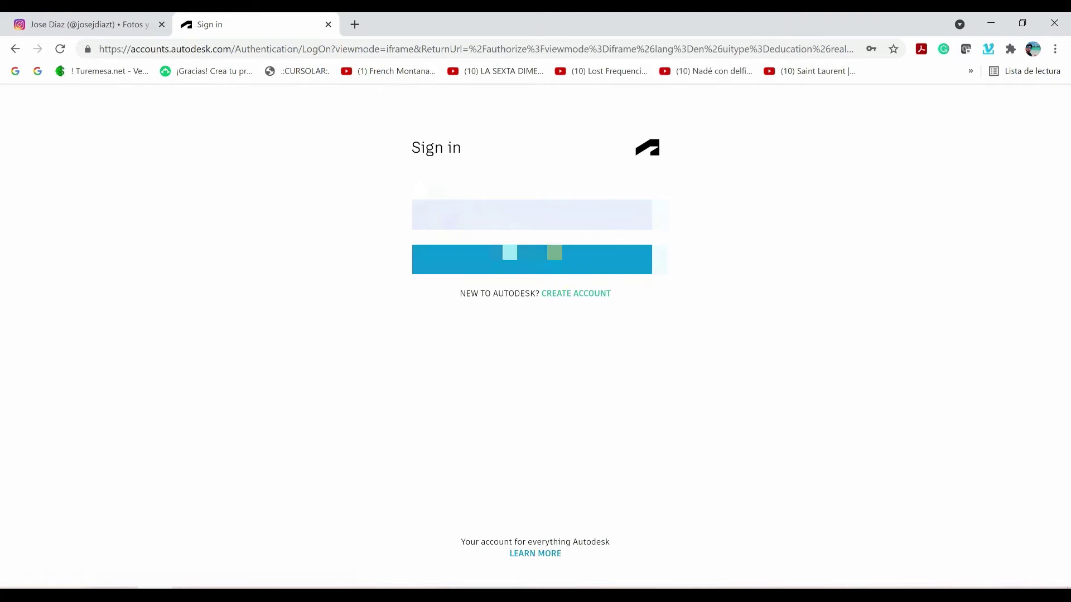
pyautogui.click(543, 315)
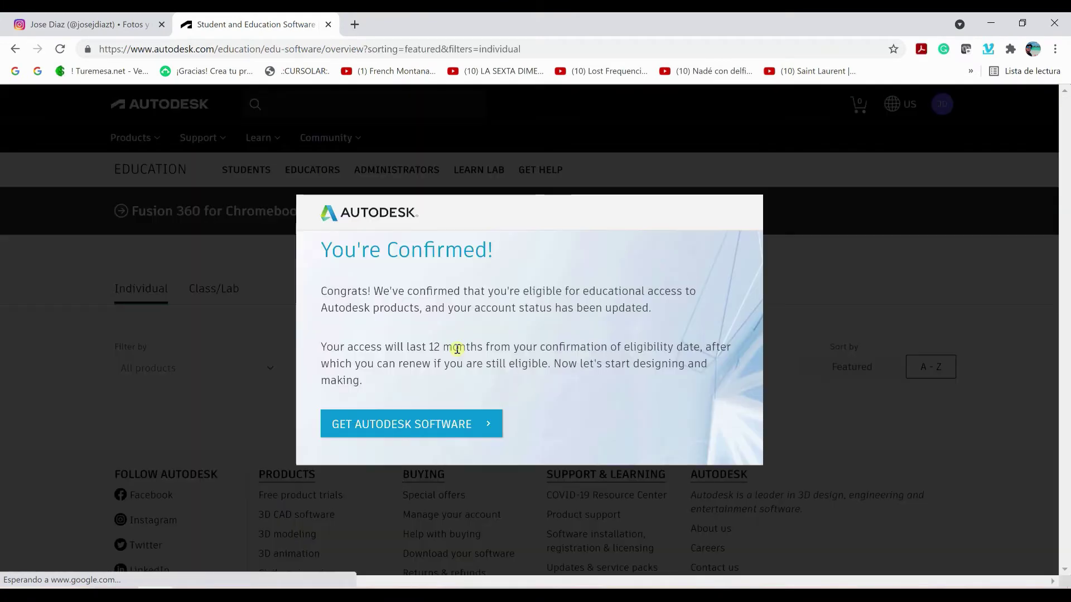
pyautogui.click(113, 291)
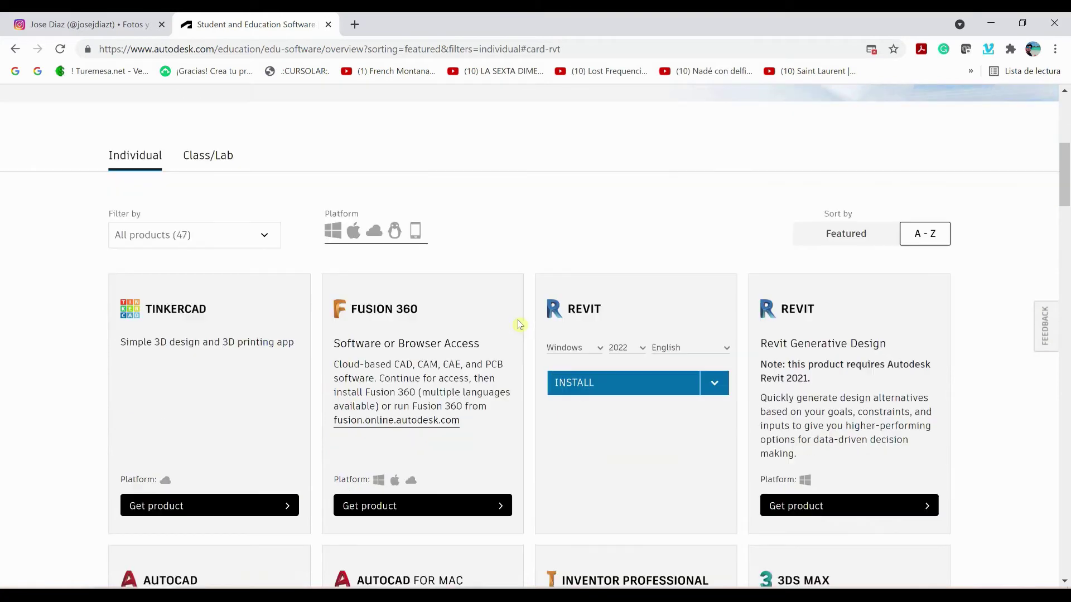
# Download the Español Revit 2022 installer, accept the terms, and run the downloaded Revit_2022 .exe.
pyautogui.click(610, 337)
pyautogui.click(636, 332)
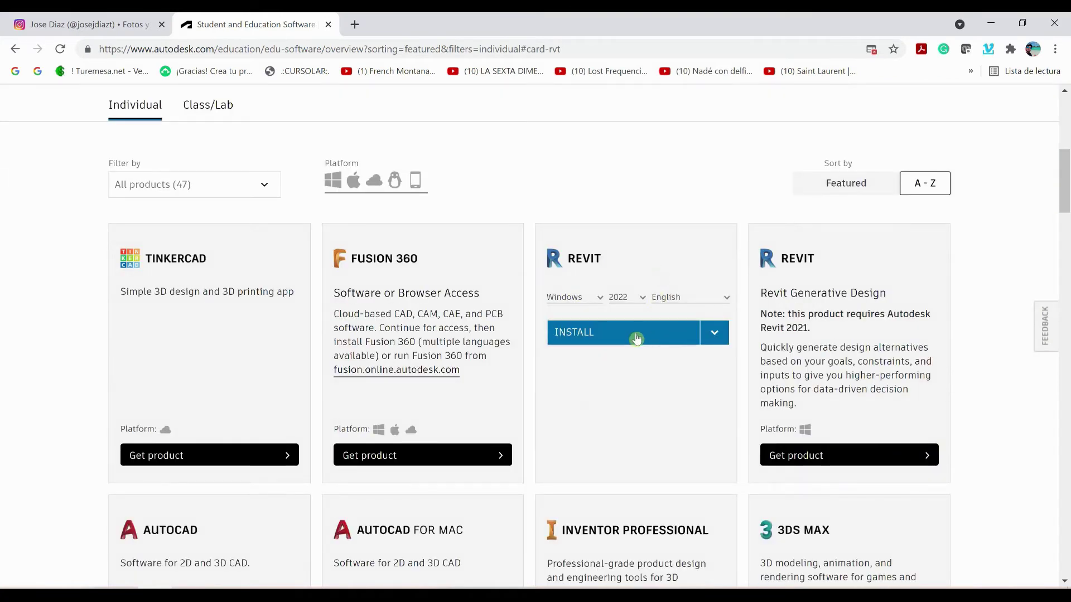
pyautogui.click(722, 302)
pyautogui.click(680, 383)
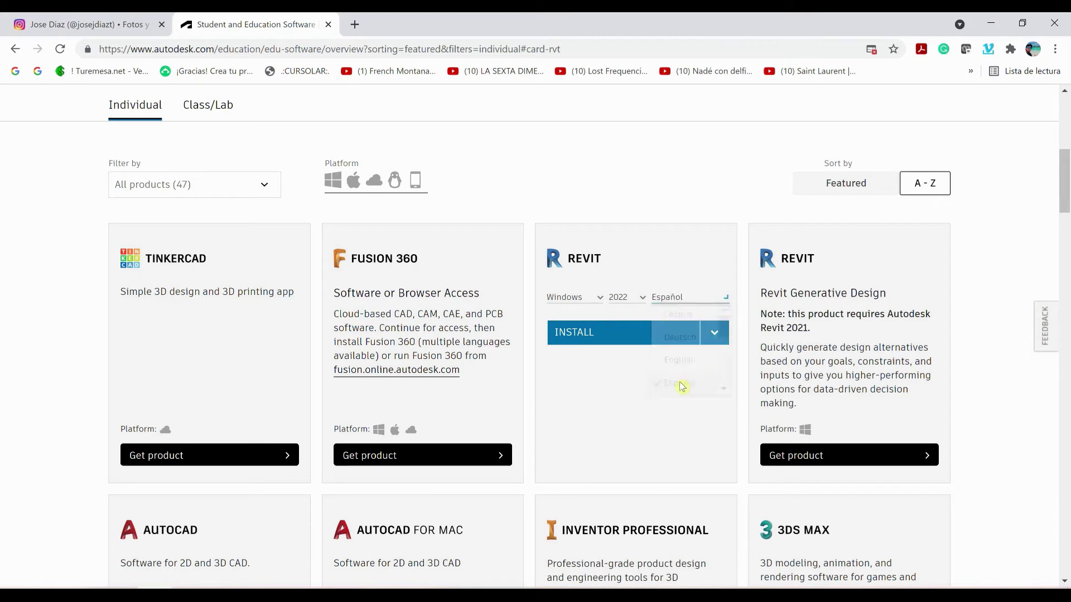
pyautogui.click(598, 337)
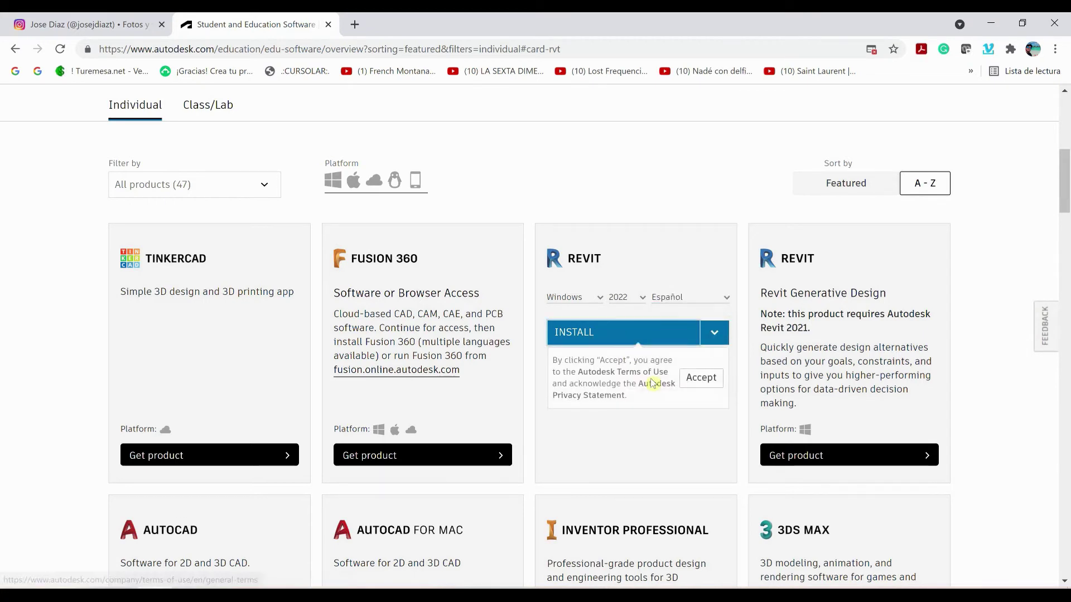
pyautogui.click(701, 379)
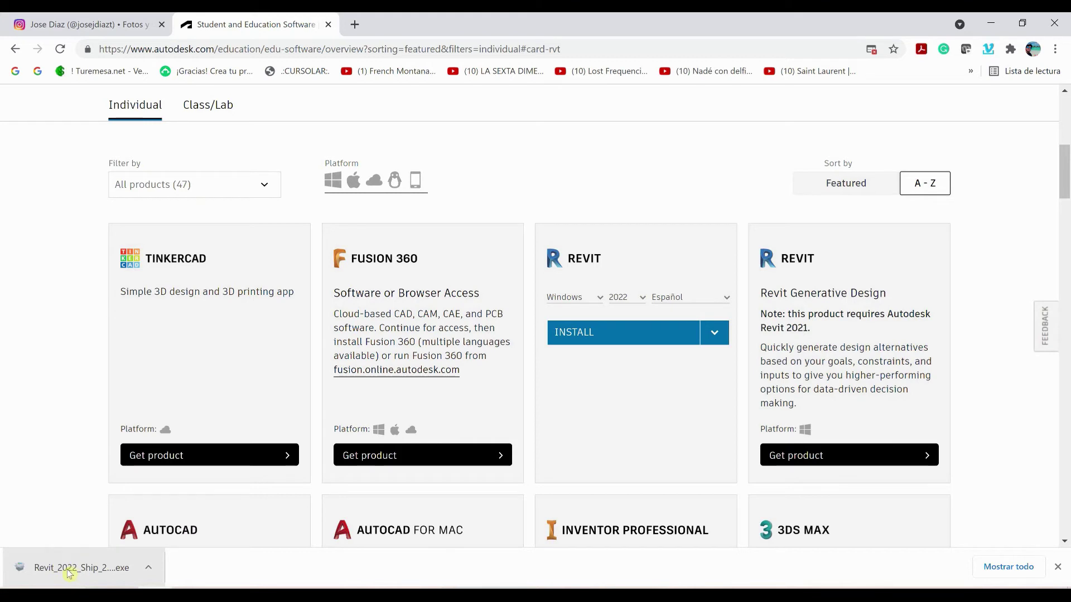
pyautogui.click(69, 571)
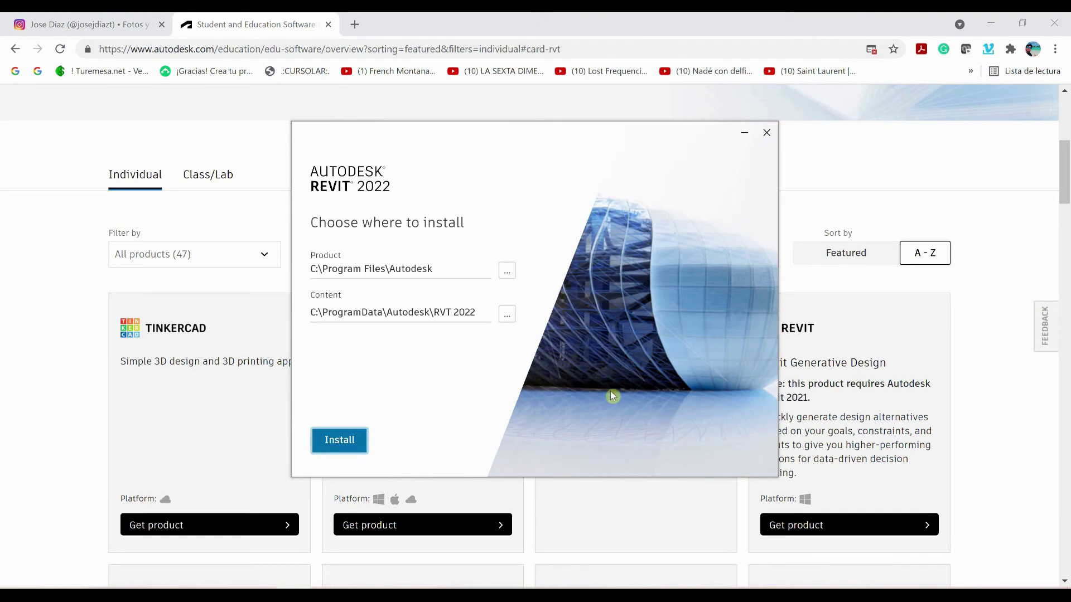
# Install Revit 2022 to C:\Program Files\Autodesk and C:\ProgramData\Autodesk\RVT 2022, then start it.
pyautogui.click(332, 451)
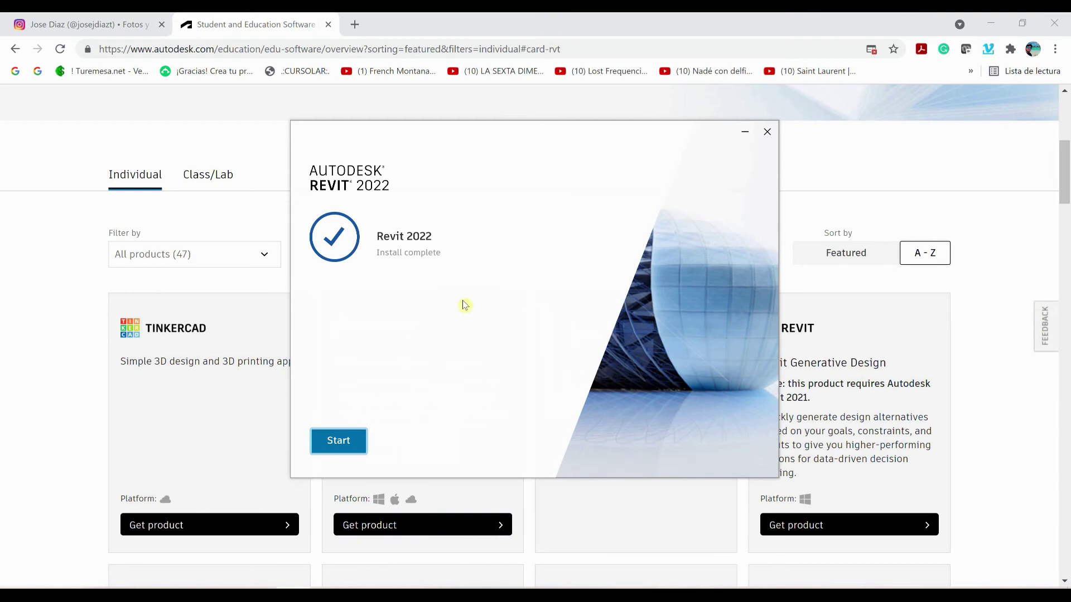
pyautogui.click(336, 535)
pyautogui.click(343, 446)
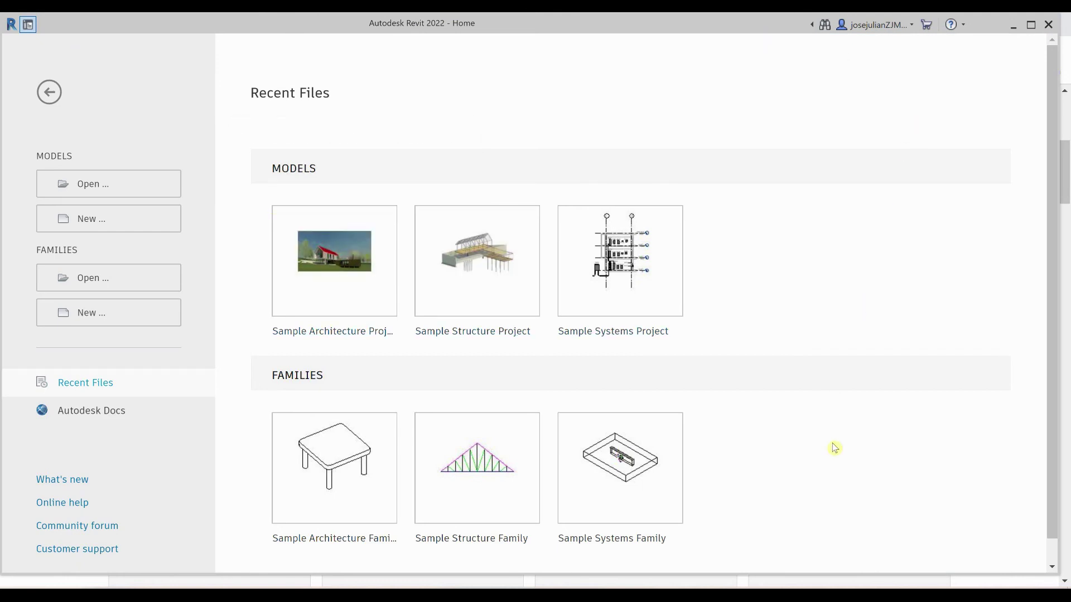
# Create a new Project from the Imperial-Construction Template via Models > New.
pyautogui.click(119, 226)
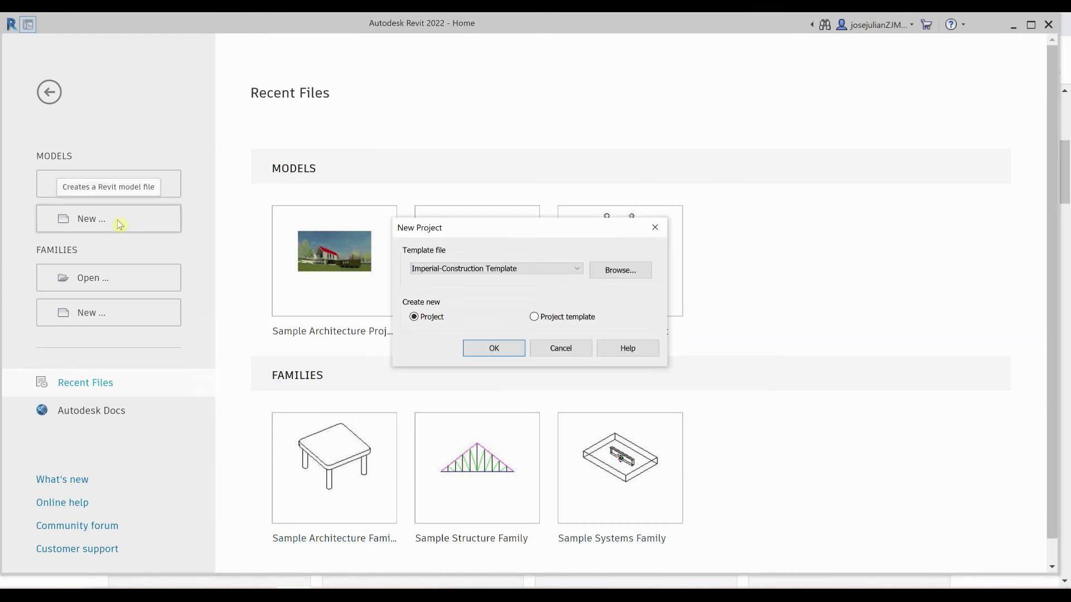
pyautogui.click(480, 357)
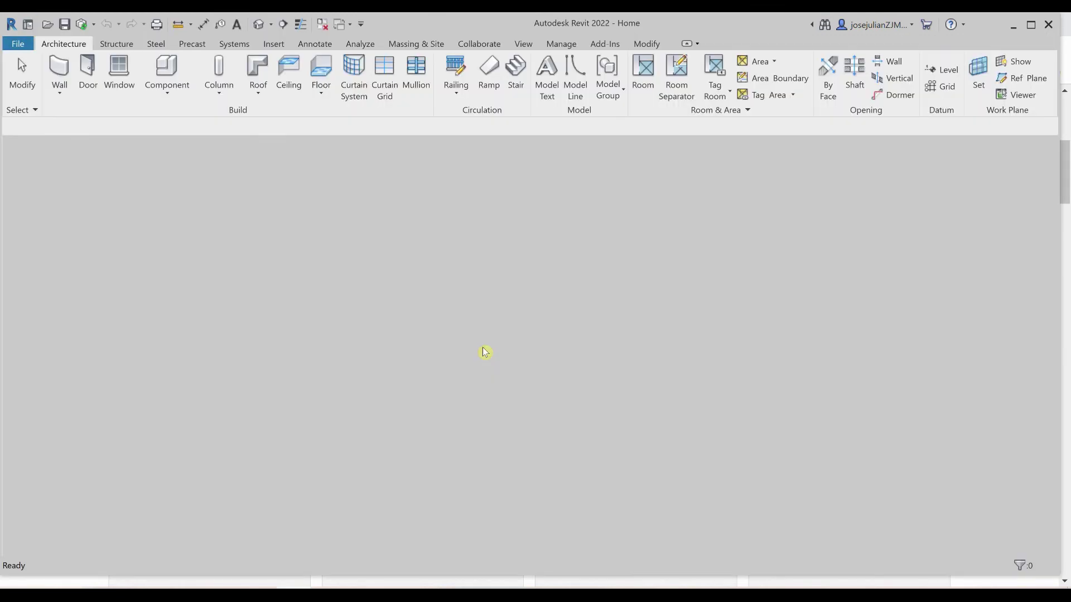